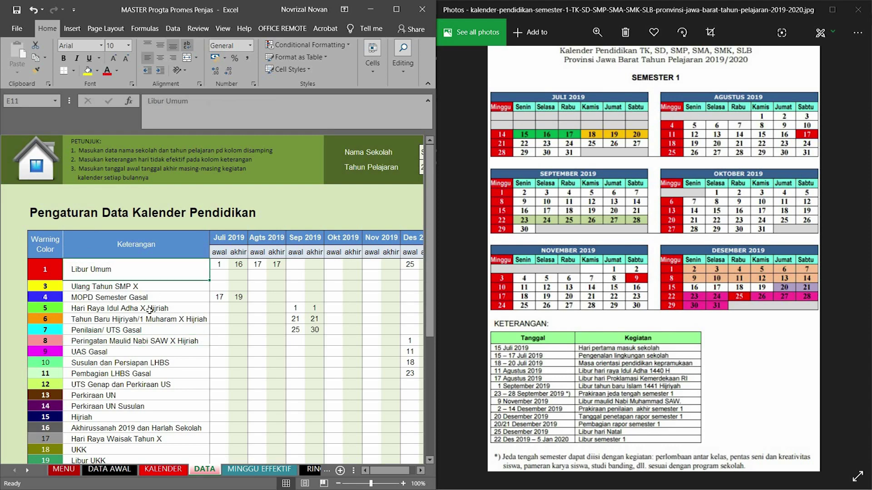
# Examine the Keterangan activity list on the DATA sheet, from Libur Umum down to Kegiatan 3, alongside the semester 1 calendar.
pyautogui.click(150, 309)
pyautogui.scroll(-2, 144, 328)
pyautogui.scroll(-3, 143, 329)
pyautogui.scroll(3, 136, 272)
pyautogui.scroll(-1, 131, 197)
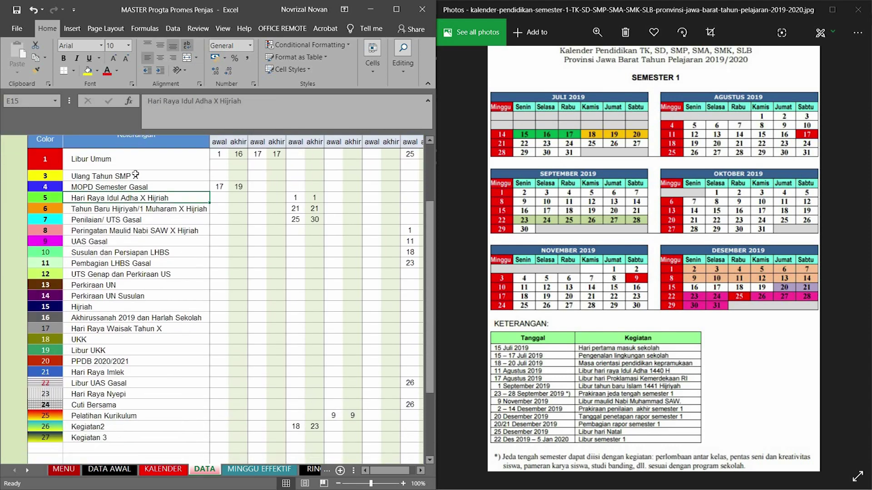
pyautogui.click(136, 159)
pyautogui.hotkey('ctrl', 'shift', 'Down')
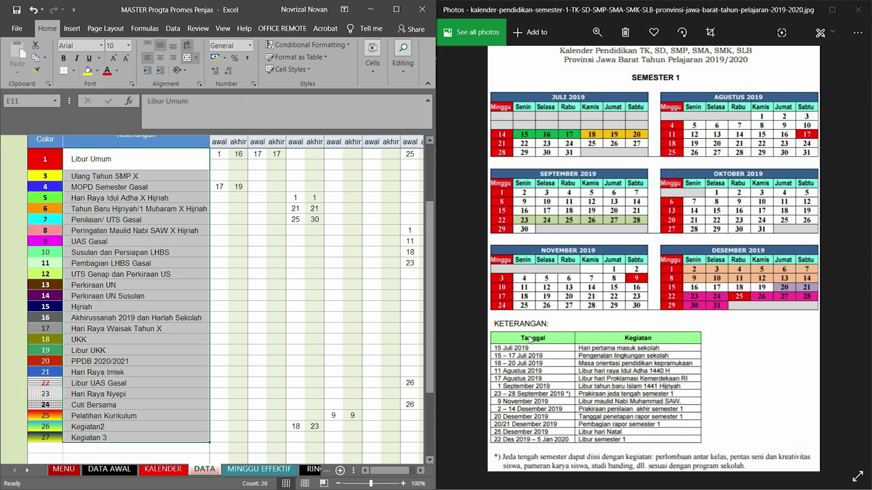
pyautogui.scroll(1, 175, 205)
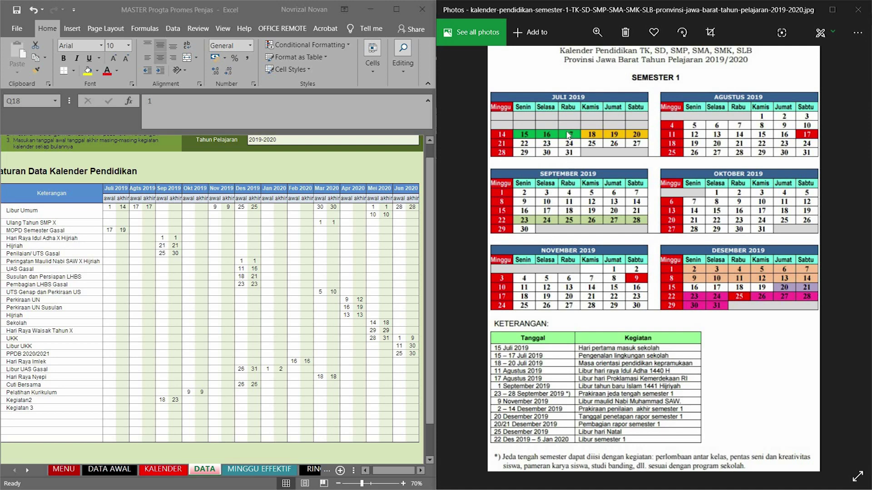
pyautogui.click(69, 211)
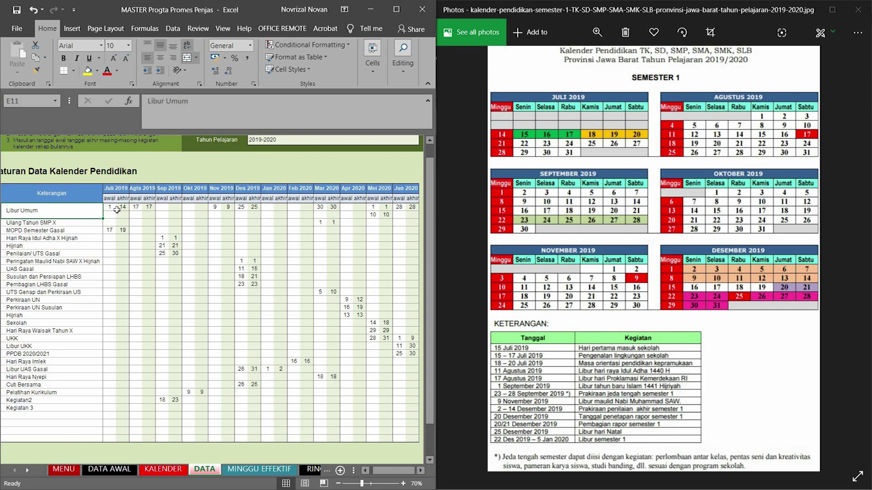
# Check the Libur Umum dates from July 2019 onward against the semester 1 calendar and enter 9 as the November end date.
pyautogui.moveTo(109, 207); pyautogui.dragTo(122, 207)
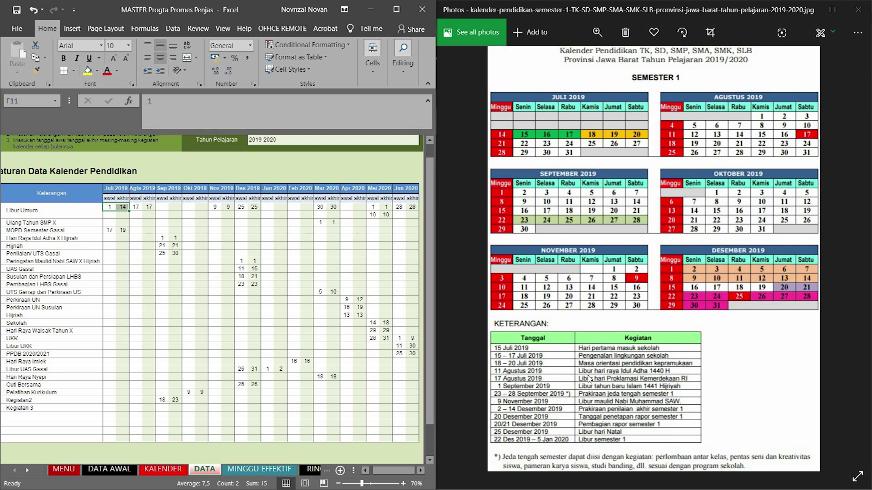
pyautogui.click(135, 206)
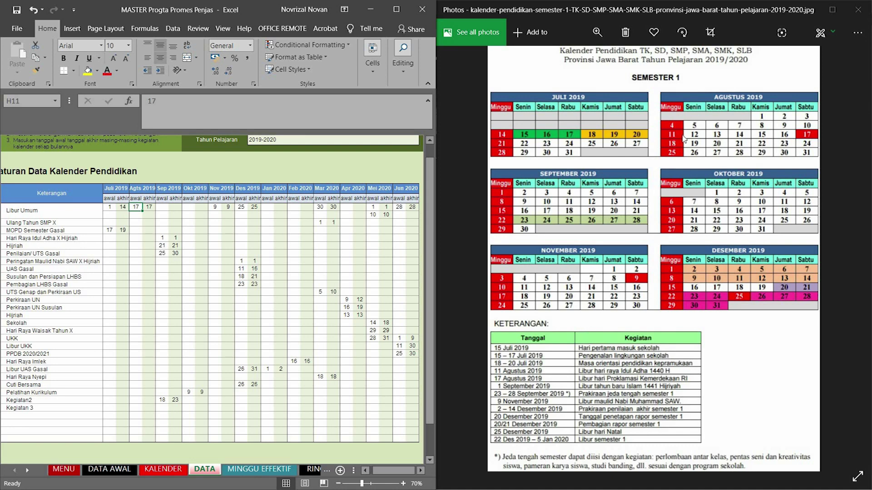
pyautogui.click(146, 208)
pyautogui.click(166, 207)
pyautogui.click(216, 207)
pyautogui.click(228, 207)
pyautogui.write('9')
pyautogui.hotkey('ctrl', 'Return')
# Show the semester 2 calendar in Photos and enter 1 as the January 2020 start and end dates of Libur Umum in Excel.
pyautogui.moveTo(116, 188); pyautogui.dragTo(244, 436)
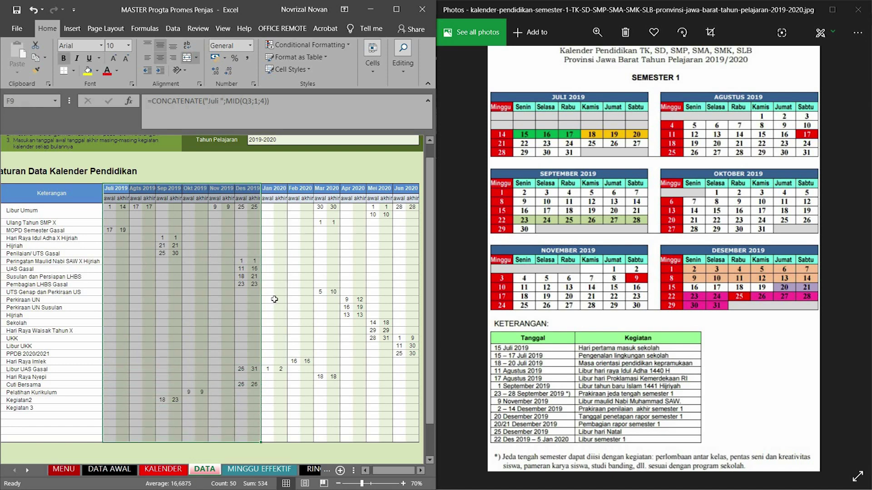
pyautogui.click(307, 254)
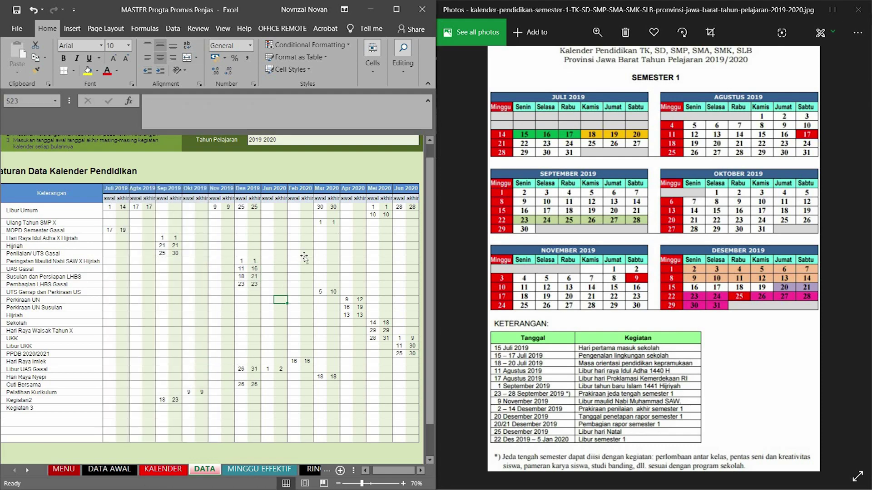
pyautogui.click(596, 260)
pyautogui.press('Right')
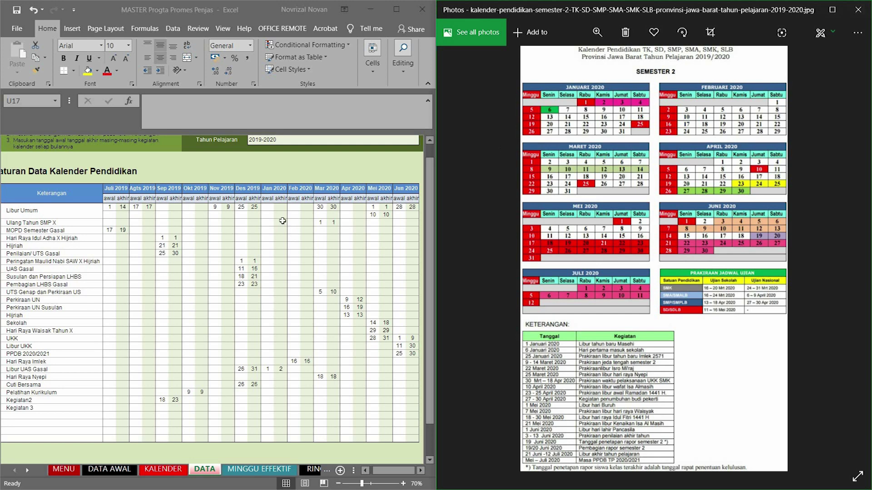
pyautogui.click(268, 206)
pyautogui.click(269, 207)
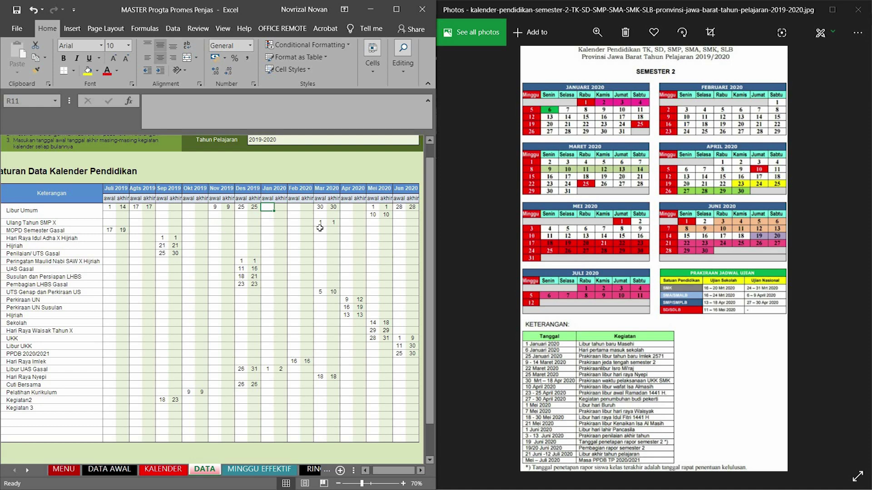
pyautogui.write('1')
pyautogui.click(278, 210)
pyautogui.write('1')
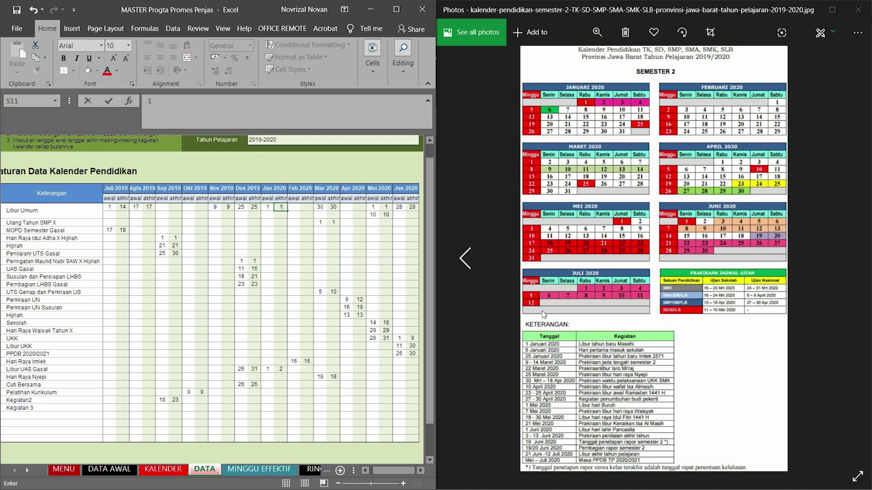
# Consult the semester 1 calendar in Photos and set the December 2019 Libur Umum dates in Excel to 22 through 31.
pyautogui.click(544, 314)
pyautogui.press('Left')
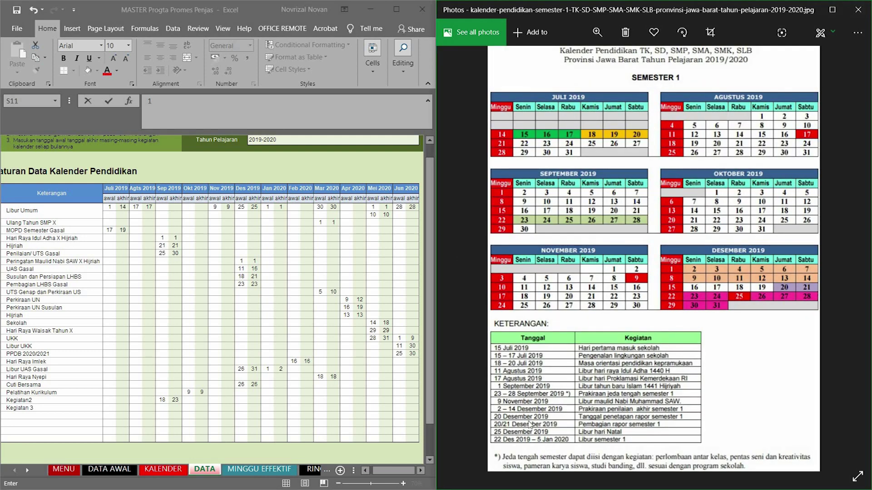
pyautogui.click(249, 209)
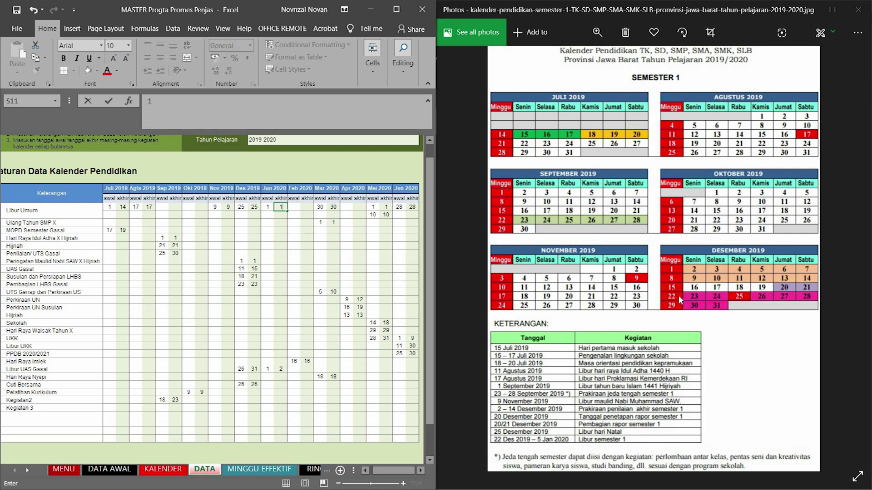
pyautogui.click(243, 209)
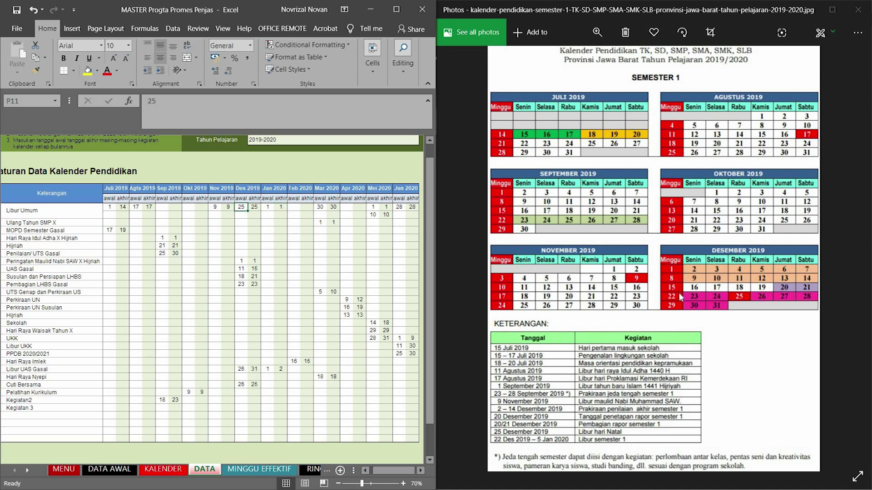
pyautogui.write('22')
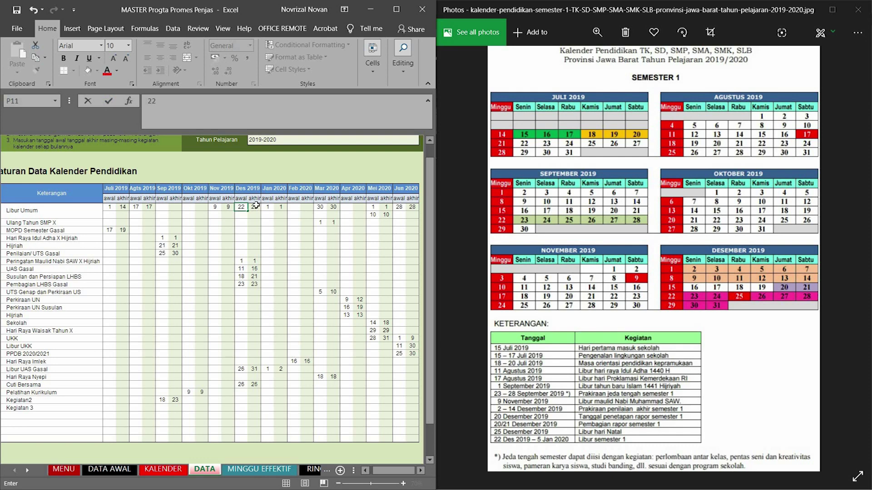
pyautogui.press('Tab')
pyautogui.write('31')
pyautogui.press('Tab')
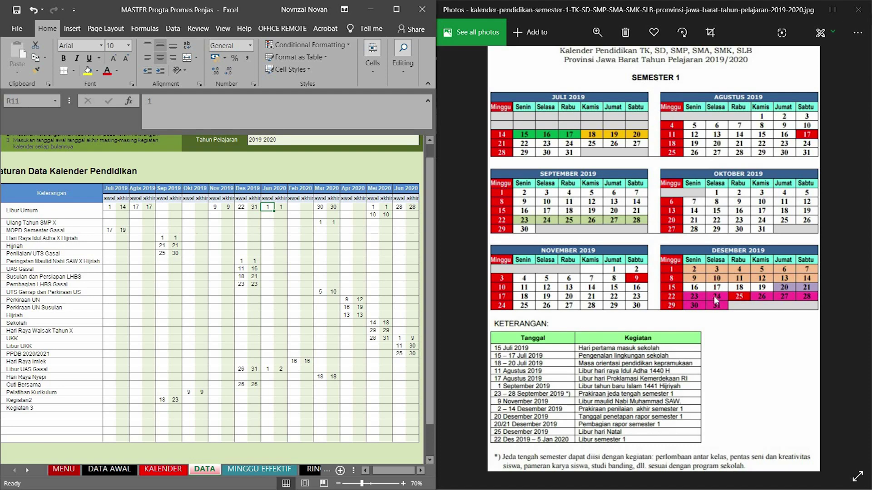
# Show the semester 2 calendar in Photos again and set the January 2020 end date of Libur Umum in Excel to 5.
pyautogui.click(558, 290)
pyautogui.press('Right')
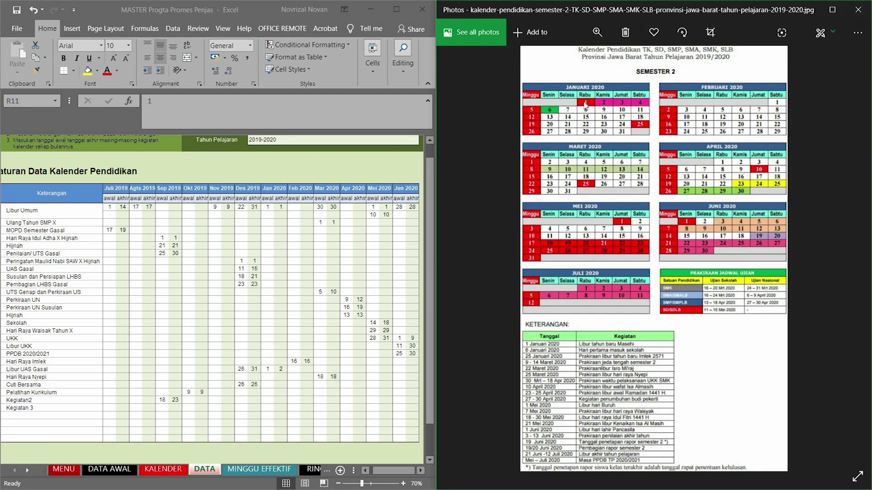
pyautogui.click(267, 208)
pyautogui.click(280, 207)
pyautogui.write('5')
pyautogui.click(307, 222)
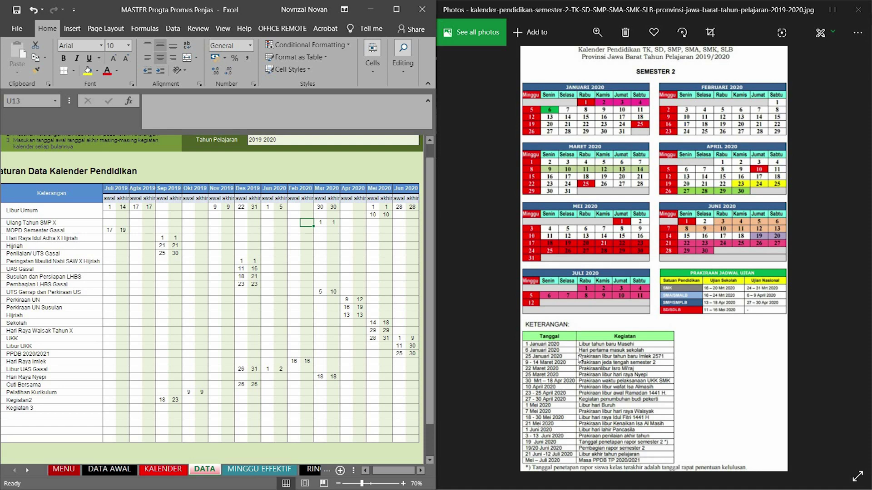
# Enter 25 as both the start and end date of Hari Raya Imlek in January 2020.
pyautogui.click(293, 221)
pyautogui.click(294, 209)
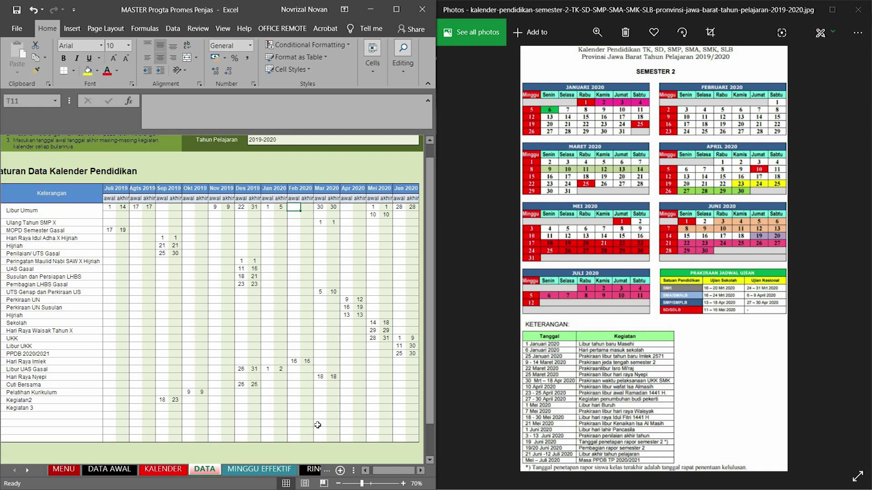
pyautogui.click(366, 471)
pyautogui.click(64, 222)
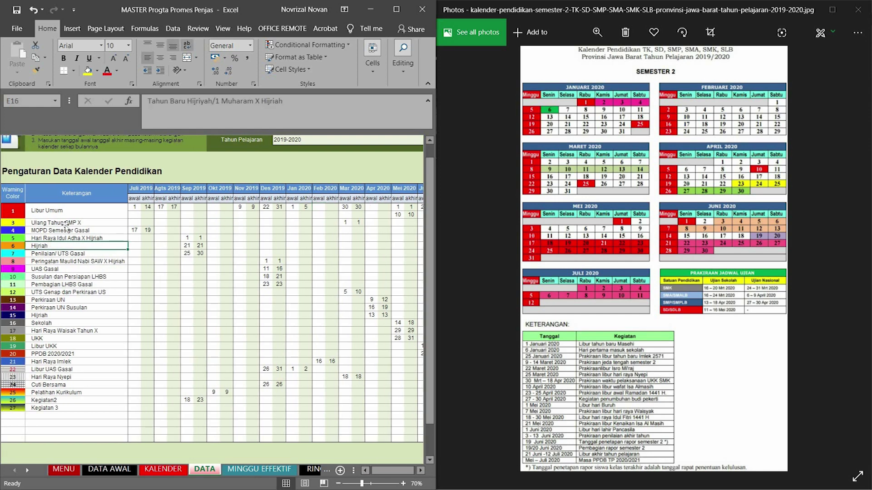
pyautogui.click(66, 362)
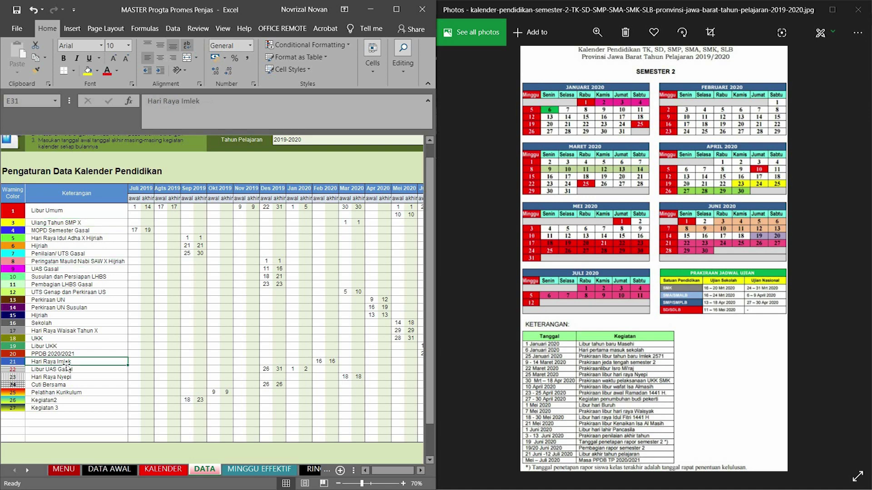
pyautogui.press('Right')
pyautogui.press('Right')
pyautogui.press('Right')
pyautogui.press('Right')
pyautogui.press('Right')
pyautogui.press('Right')
pyautogui.press('Right')
pyautogui.press('Right')
pyautogui.press('Right')
pyautogui.press('Right')
pyautogui.press('Right')
pyautogui.press('Right')
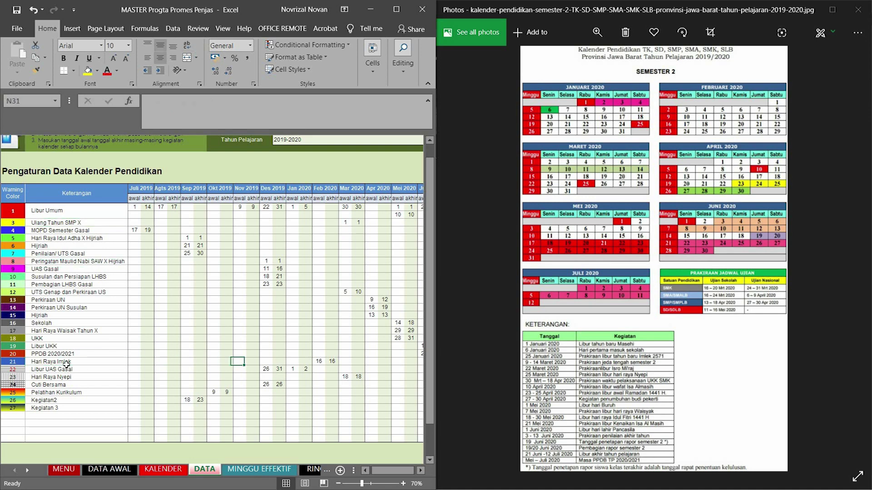
pyautogui.press('Right')
pyautogui.press('Right')
pyautogui.press('Right')
pyautogui.press('Left')
pyautogui.press('Left')
pyautogui.write('25')
pyautogui.press('Right')
pyautogui.write('2')
# Clear the February 2020 start and end dates of Hari Raya Imlek.
pyautogui.press('Right')
pyautogui.press('Delete')
pyautogui.press('Right')
pyautogui.press('Delete')
# Extend the Hari Raya Imlek description to read "Hari Raya Imlek 2571".
pyautogui.click(106, 377)
pyautogui.click(101, 363)
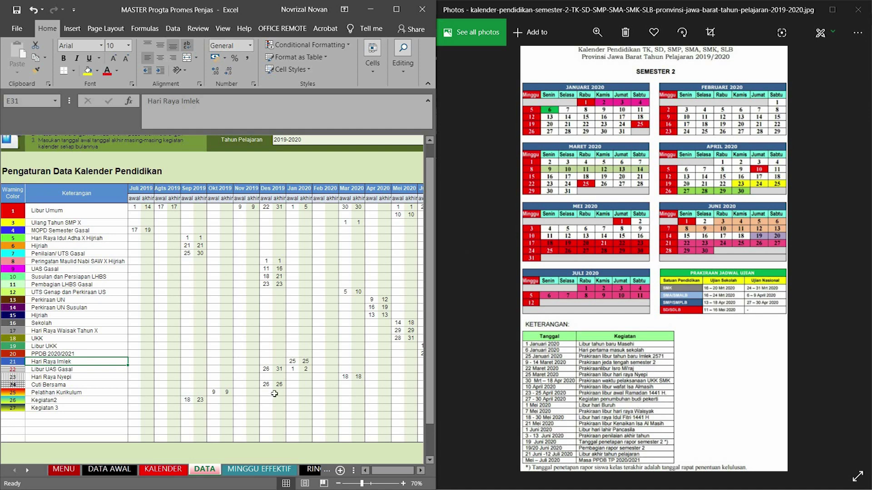
pyautogui.click(217, 103)
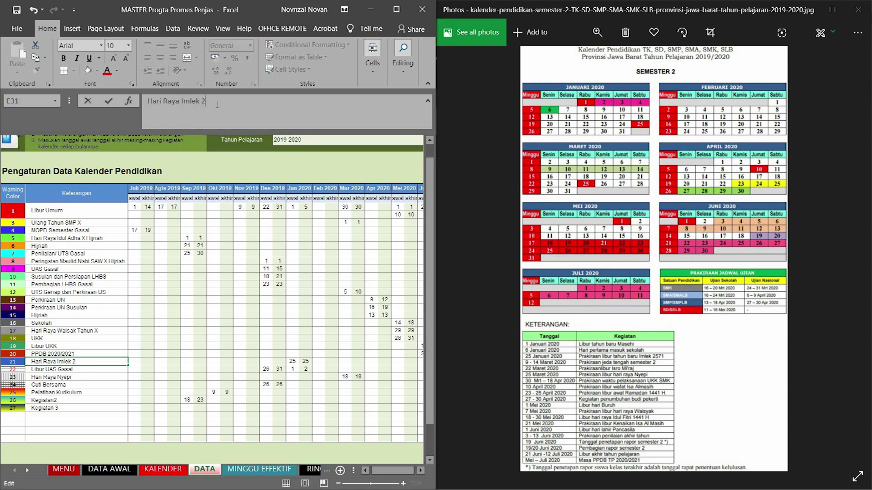
pyautogui.write('1')
pyautogui.press('Return')
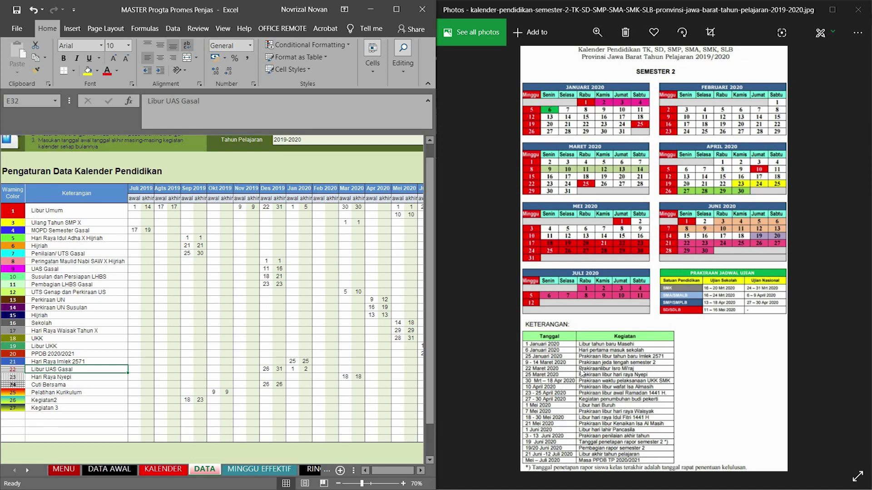
# Compare the remaining activity rows and the date columns of both semesters with the semester 1 and semester 2 calendar images.
pyautogui.click(94, 246)
pyautogui.click(67, 221)
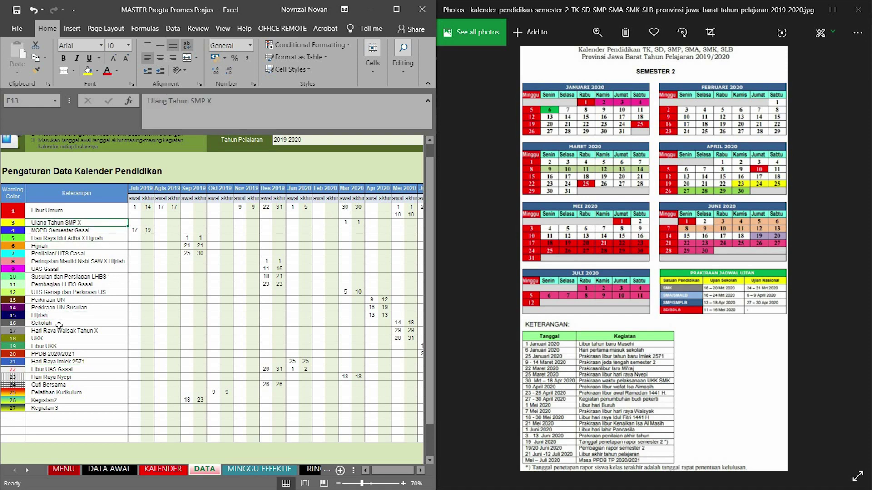
pyautogui.click(358, 292)
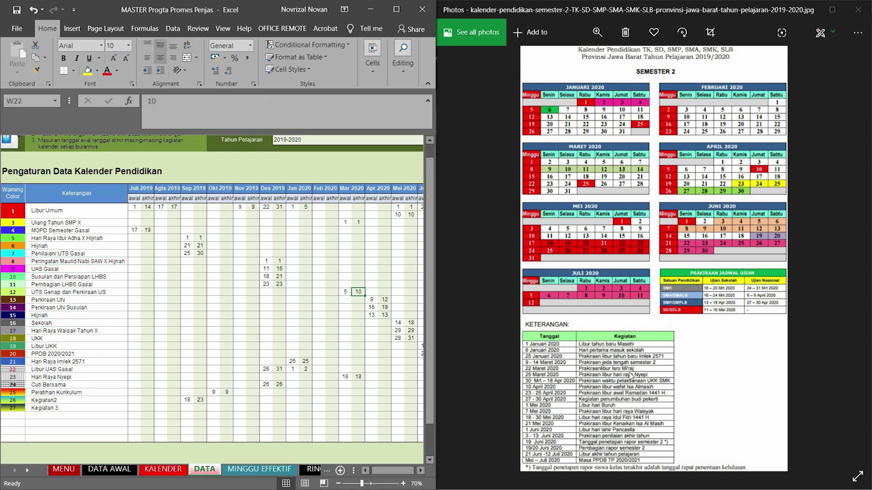
pyautogui.press('Left')
pyautogui.click(465, 258)
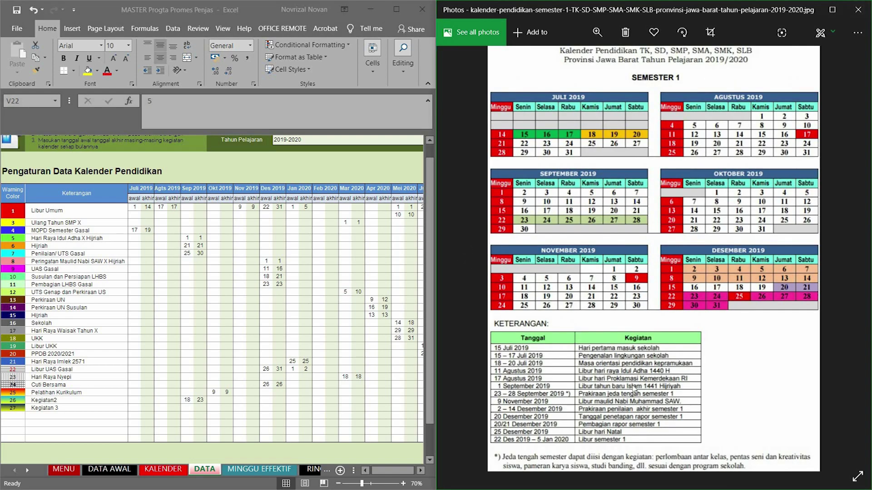
pyautogui.press('Right')
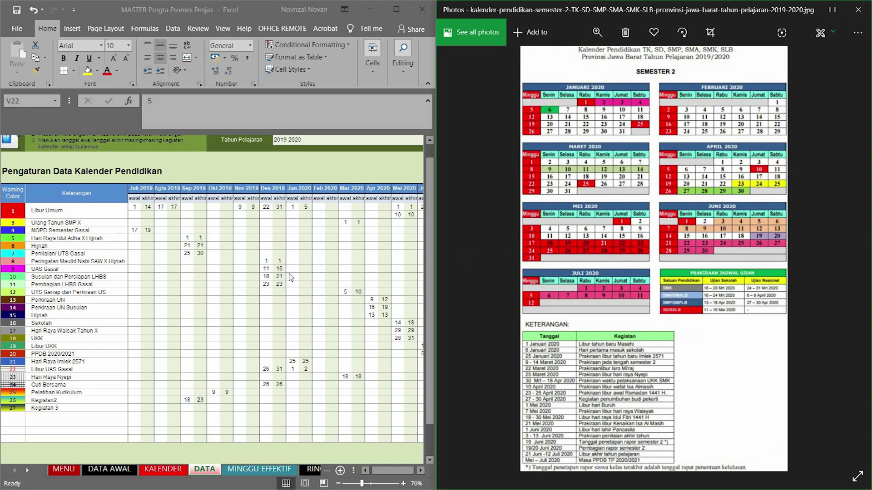
pyautogui.click(136, 189)
pyautogui.moveTo(140, 188); pyautogui.dragTo(279, 435)
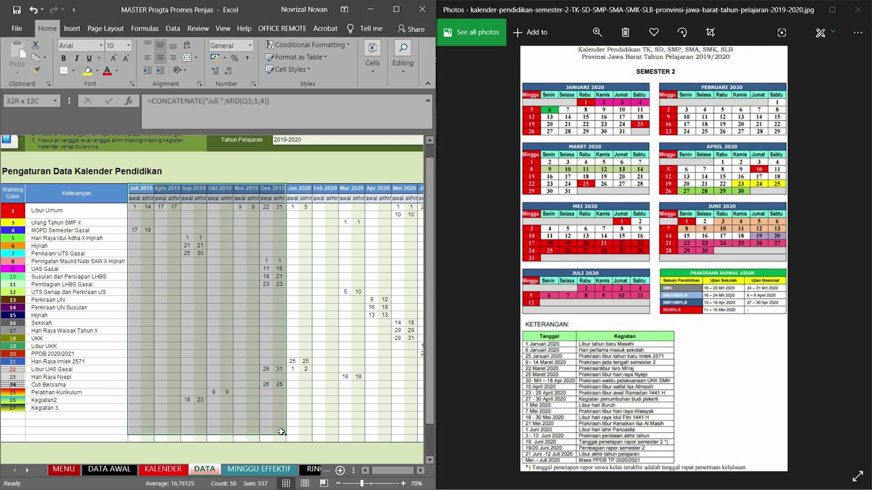
pyautogui.click(299, 189)
pyautogui.moveTo(370, 348); pyautogui.dragTo(425, 471)
pyautogui.moveTo(421, 188); pyautogui.dragTo(200, 344)
pyautogui.moveTo(1, 427); pyautogui.dragTo(115, 259)
pyautogui.click(224, 275)
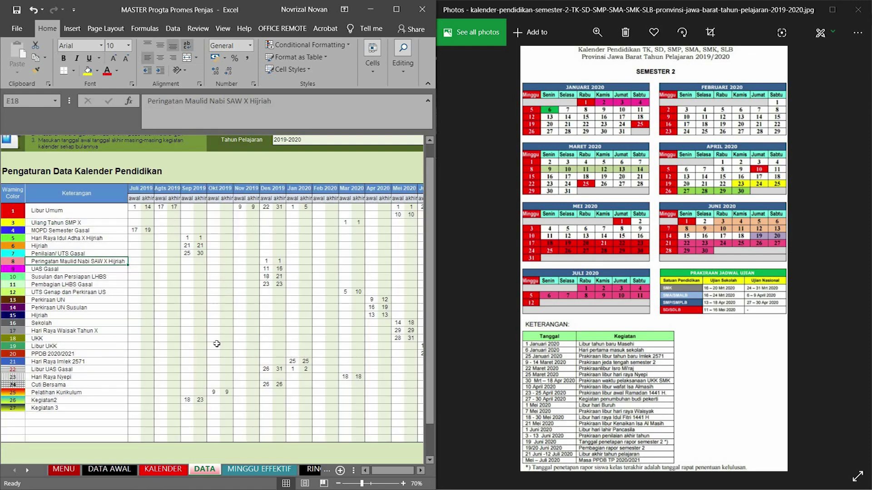
pyautogui.click(315, 323)
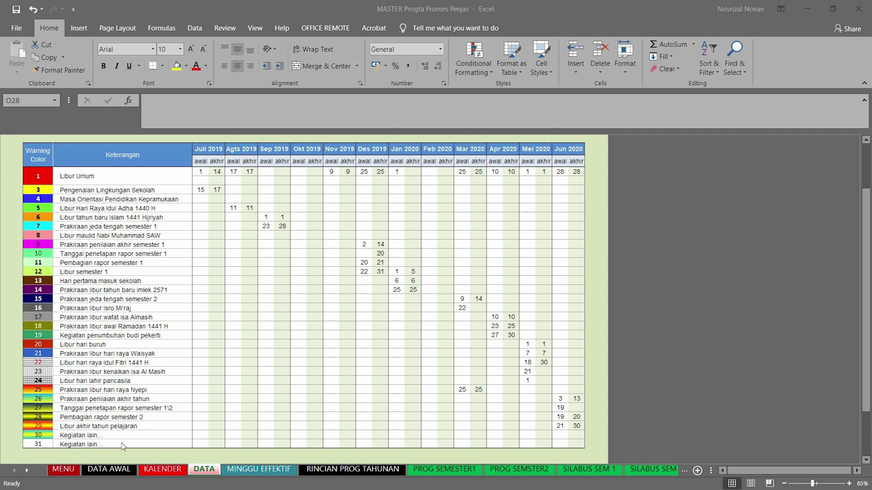
# Examine the colour-marked months and legend on the KALENDER sheet and compare them with the dates on the DATA sheet.
pyautogui.click(177, 470)
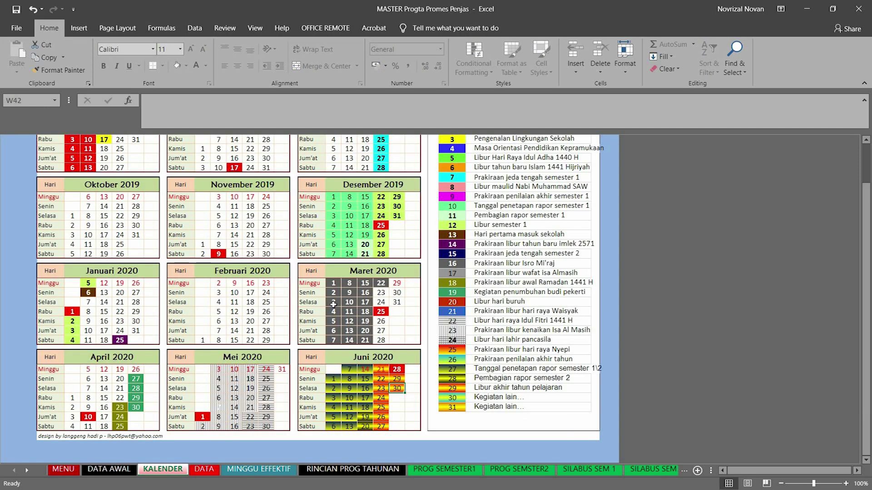
pyautogui.scroll(3, 317, 255)
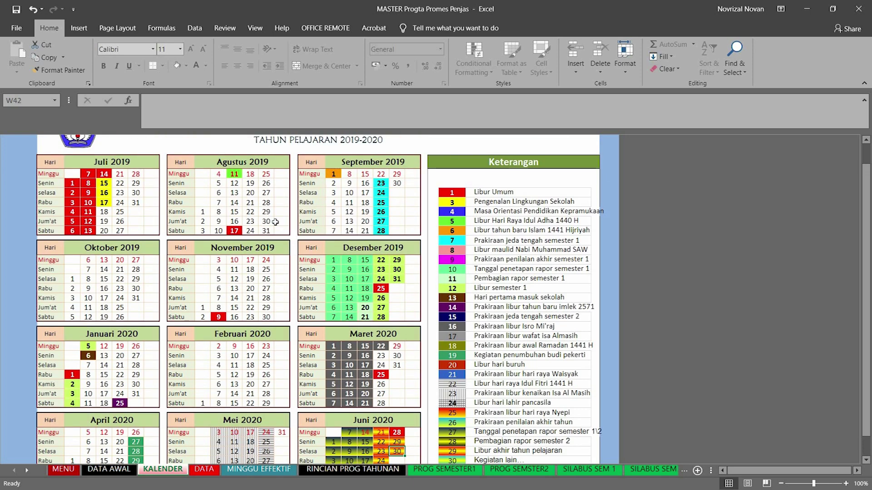
pyautogui.scroll(1, 233, 223)
pyautogui.scroll(2, 183, 210)
pyautogui.scroll(-4, 185, 210)
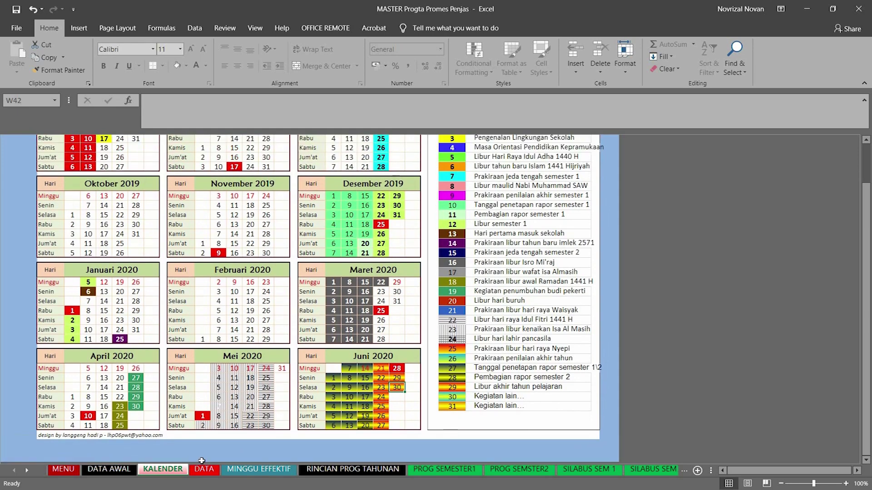
pyautogui.click(204, 469)
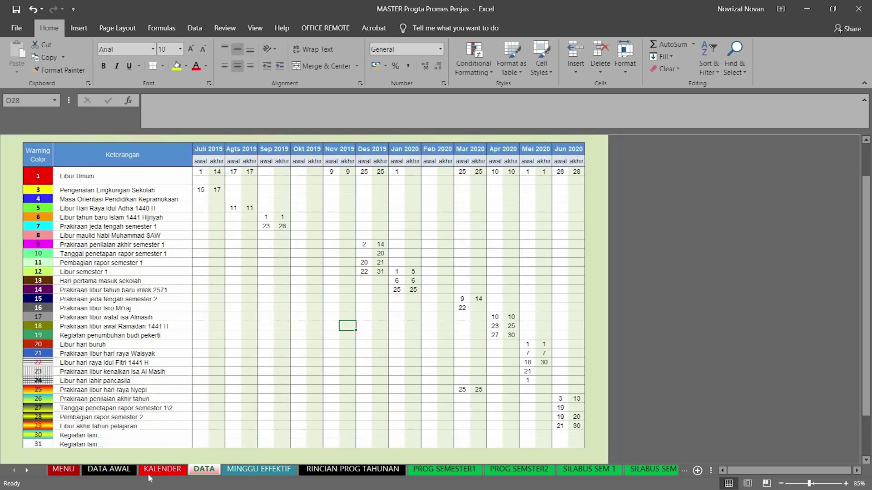
pyautogui.click(185, 471)
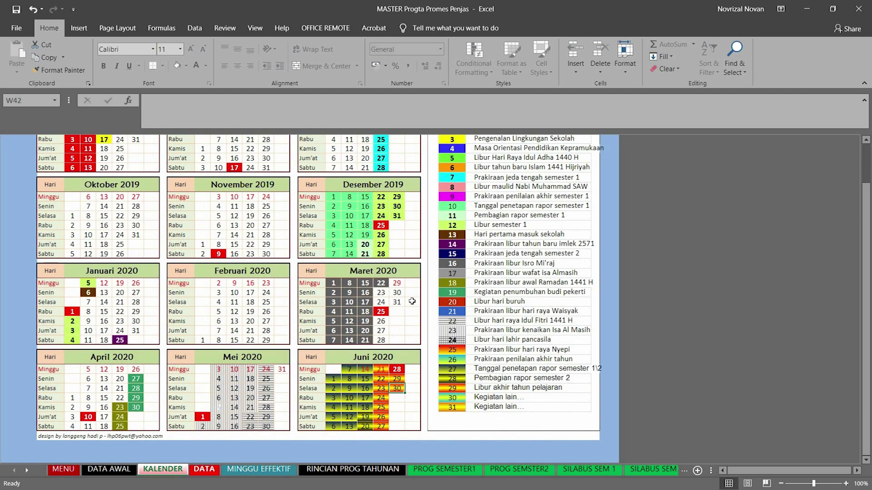
# Return to the DATA sheet and review the completed activity list with its start and end dates for every month.
pyautogui.click(204, 469)
pyautogui.scroll(3, 430, 274)
pyautogui.scroll(-4, 321, 273)
pyautogui.scroll(5, 312, 273)
pyautogui.scroll(-5, 310, 275)
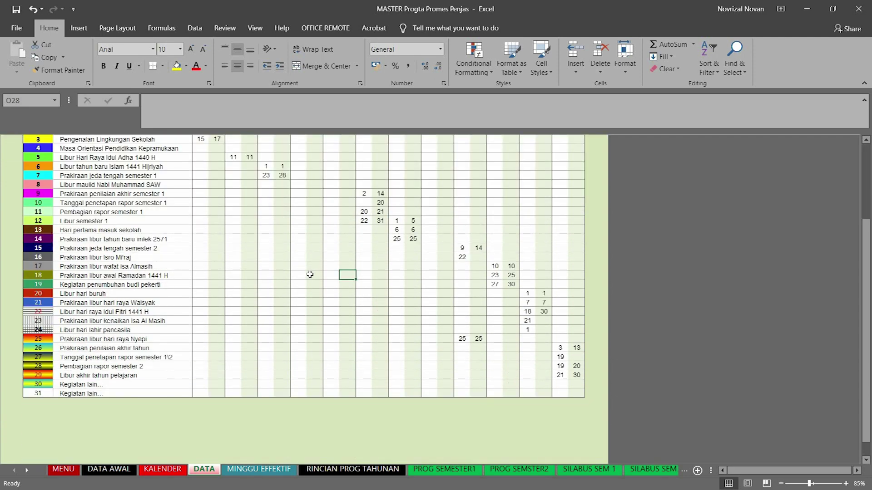
pyautogui.scroll(5, 309, 275)
pyautogui.scroll(-1, 249, 321)
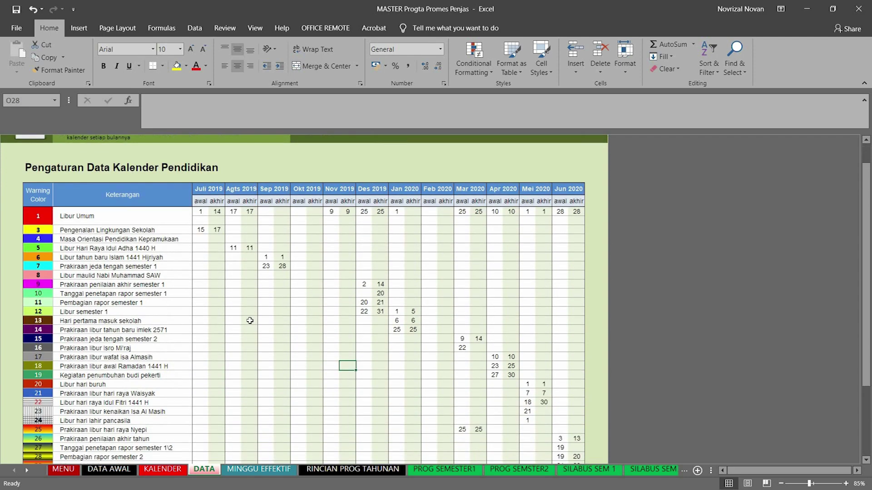
pyautogui.scroll(-2, 250, 321)
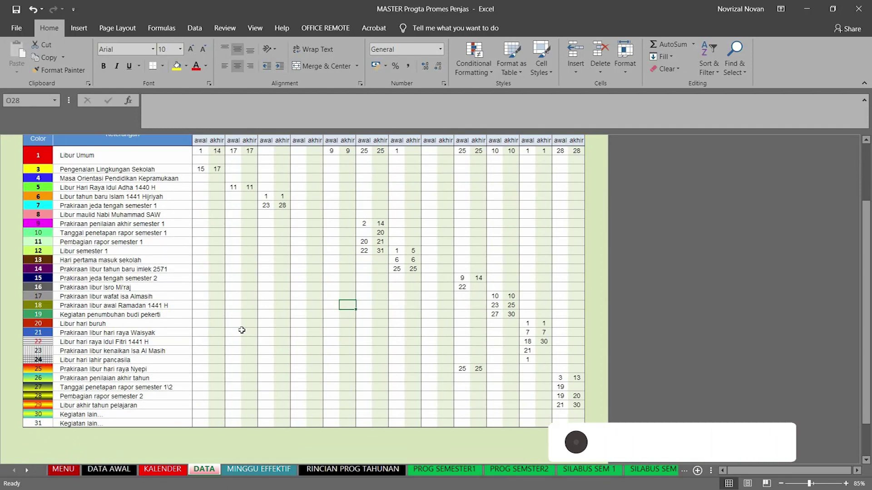